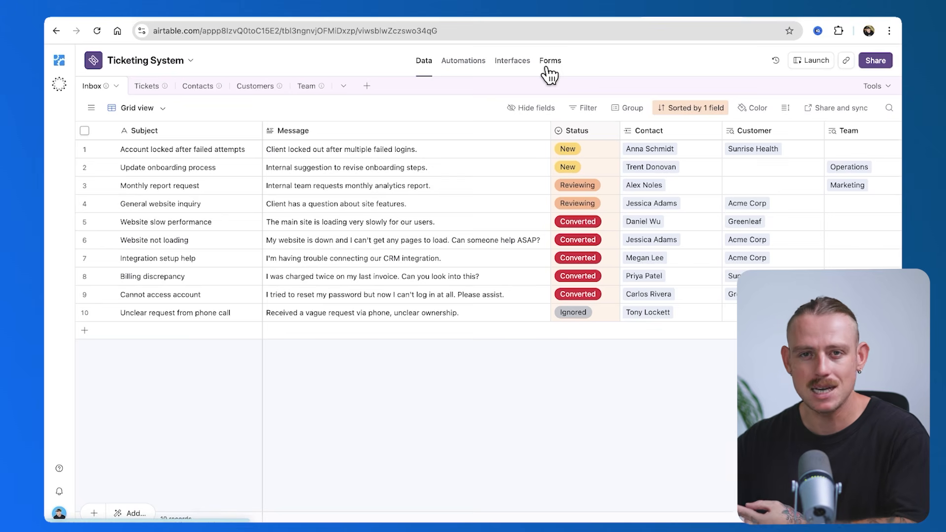
# - View the Ticketing System base's automations and interfaces, and return to its data tables
pyautogui.click(472, 68)
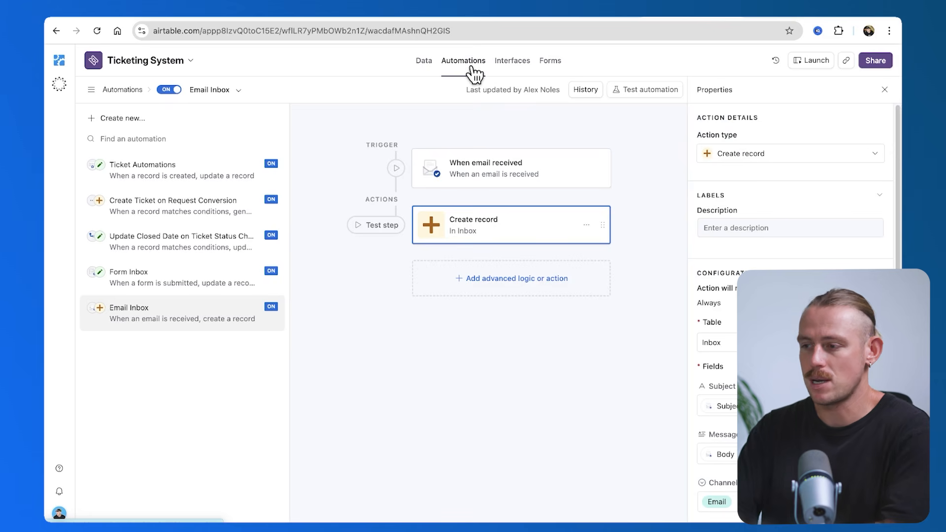
pyautogui.click(508, 69)
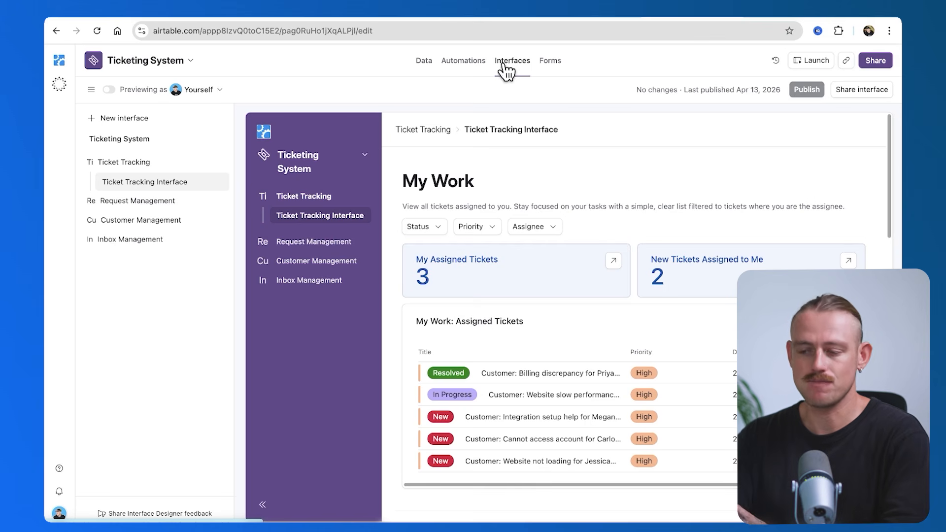
pyautogui.click(425, 62)
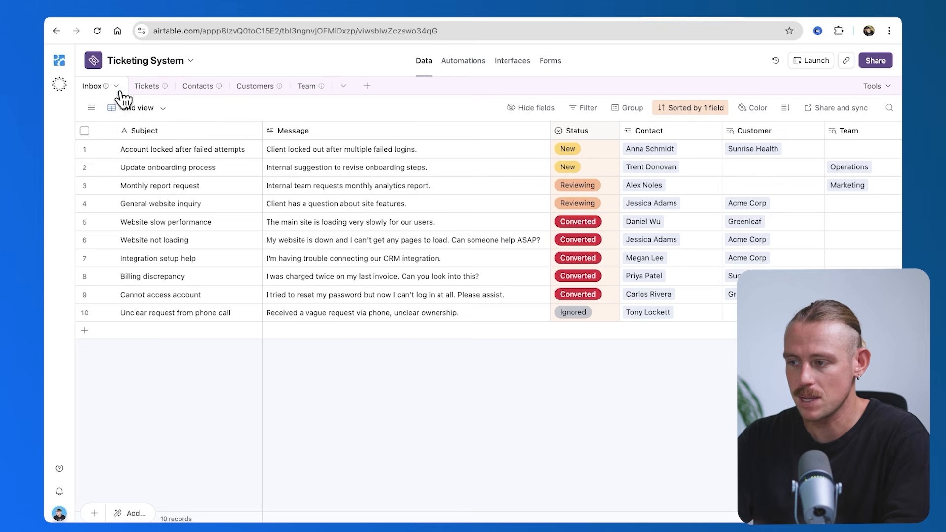
# - View the Tickets Kanban board and review the fields of the Inbox table
pyautogui.click(139, 86)
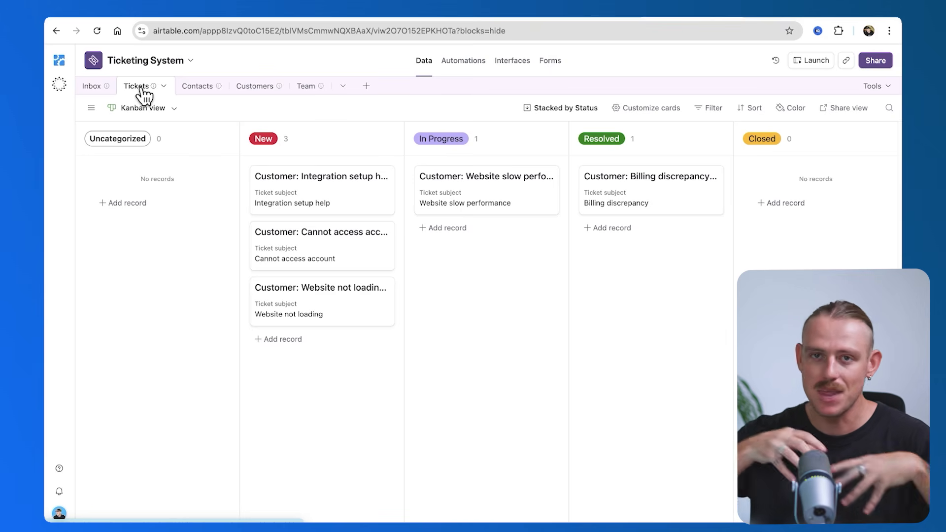
pyautogui.click(110, 92)
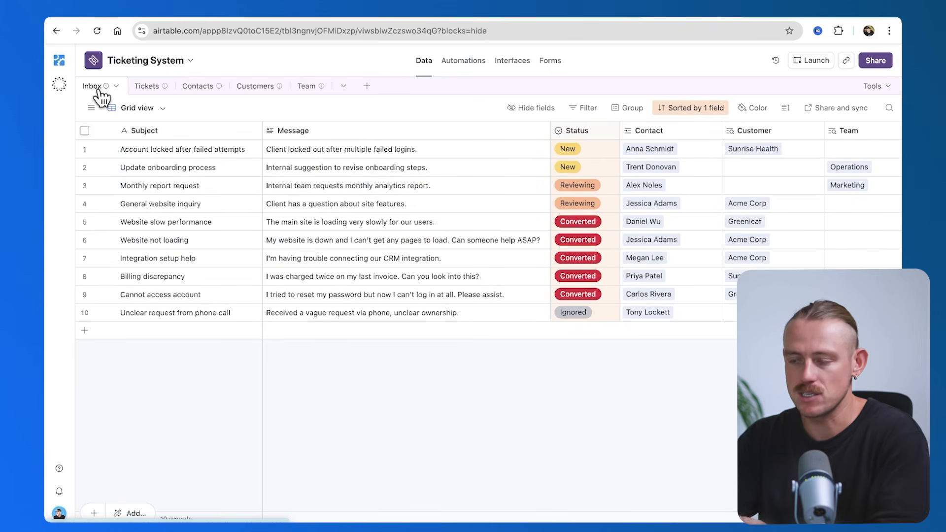
pyautogui.hscroll(8, 492, 221)
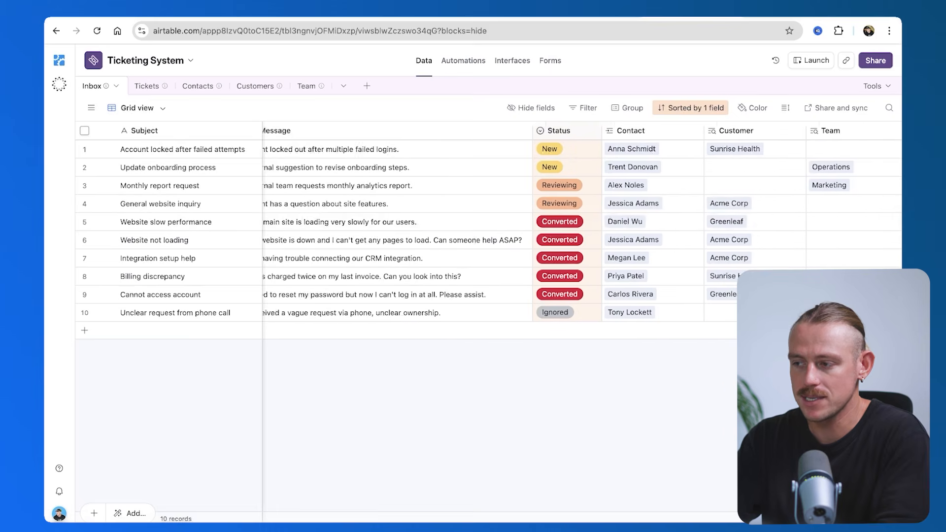
pyautogui.hscroll(3, 345, 222)
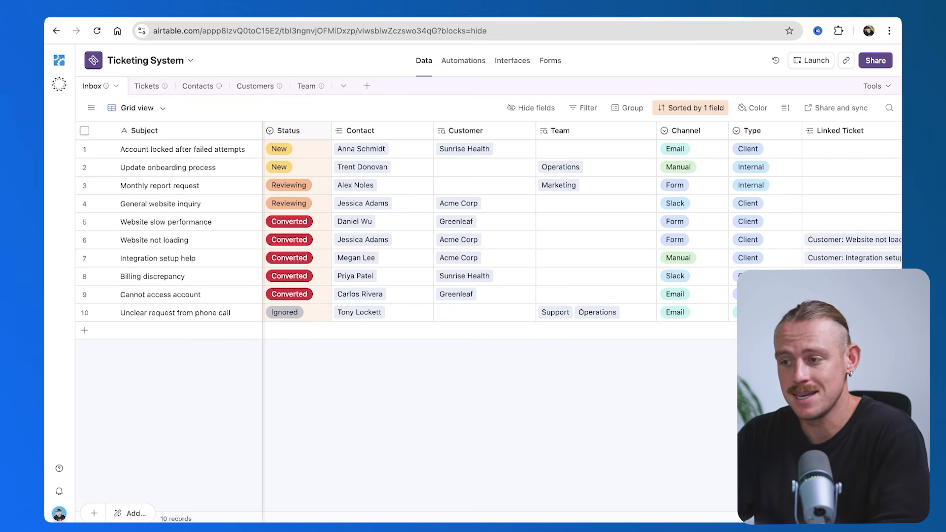
# - Look through the Tickets board, the Inbox records and the Contacts table
pyautogui.click(158, 90)
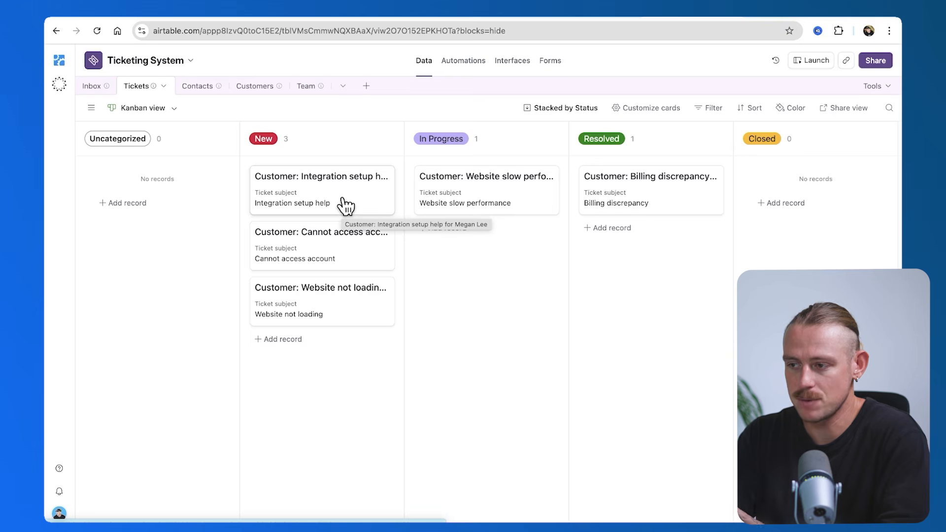
pyautogui.click(98, 89)
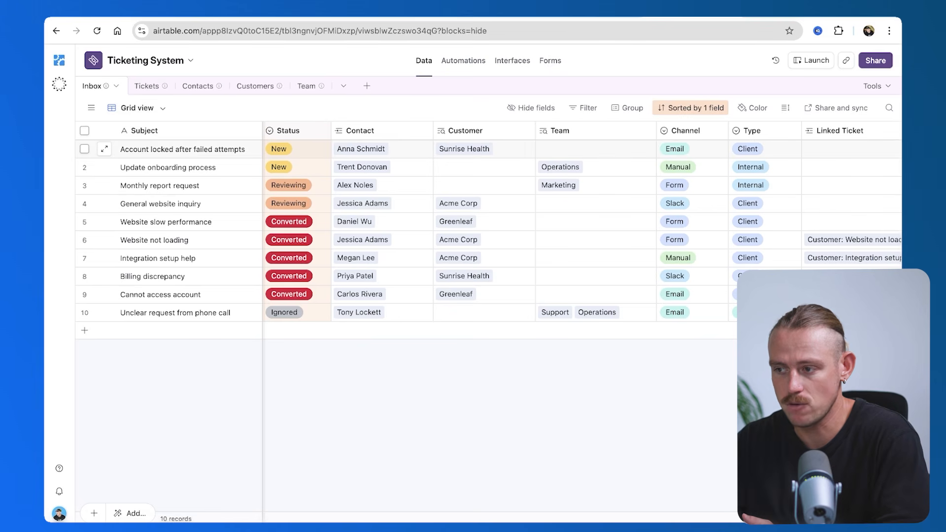
pyautogui.click(204, 89)
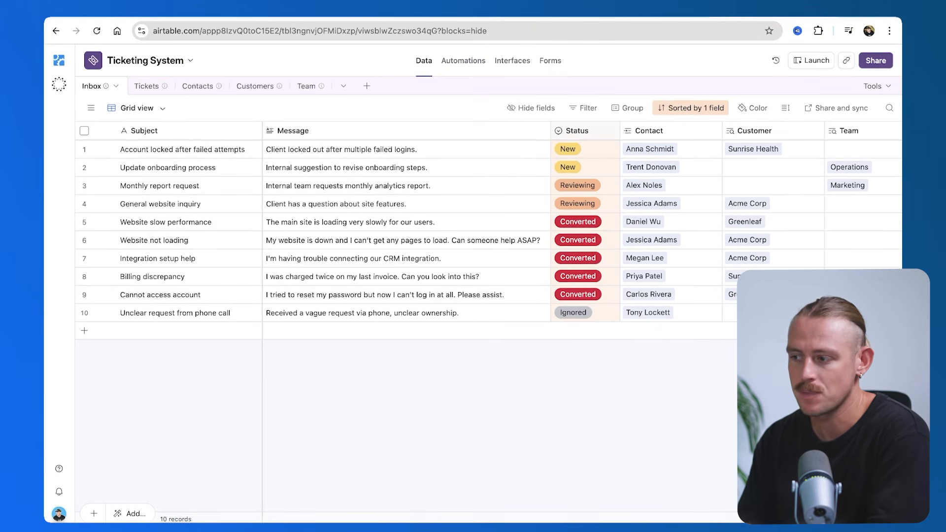
# - Examine the Inbox table's Contact, Customer, Team, Channel, Type and Linked Ticket fields
pyautogui.hscroll(5, 493, 221)
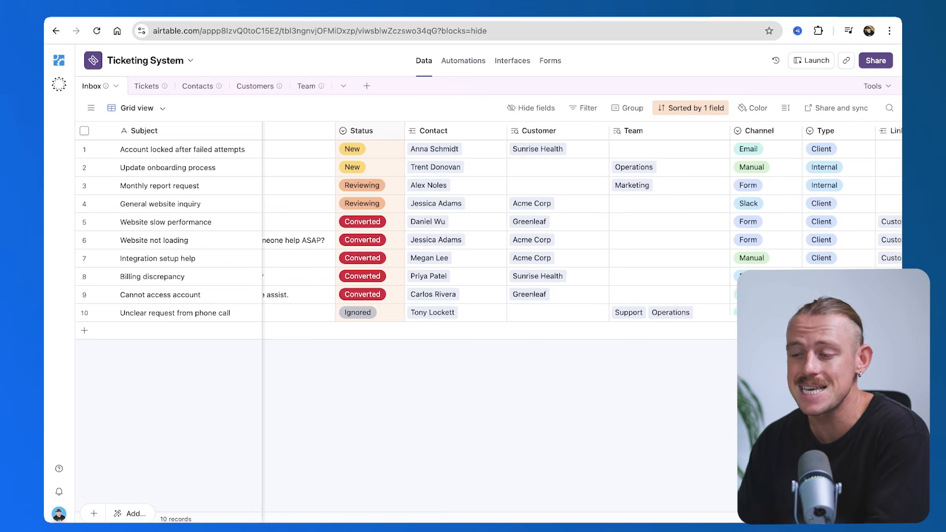
pyautogui.hscroll(4, 493, 221)
pyautogui.hscroll(2, 492, 221)
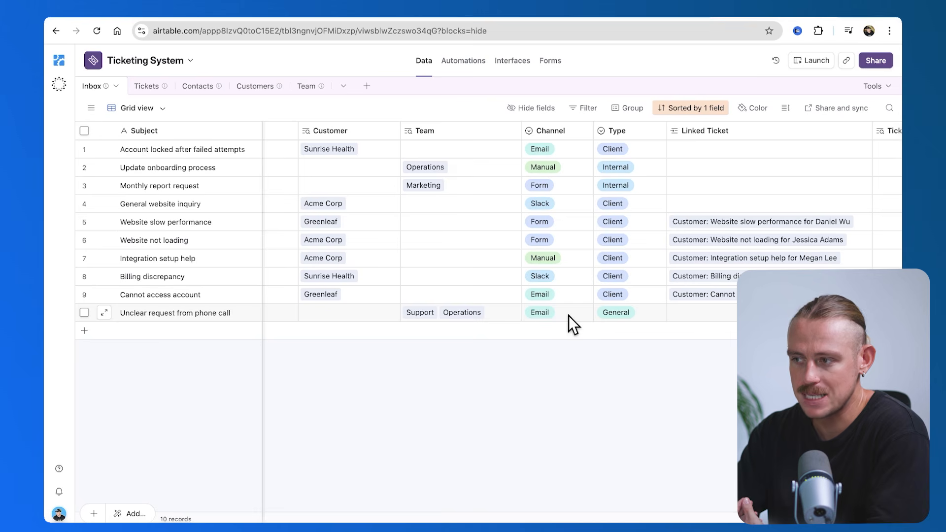
# - Inspect the Form Inbox automation's form-submission trigger and the Channel field setting of its Update record action
pyautogui.click(465, 61)
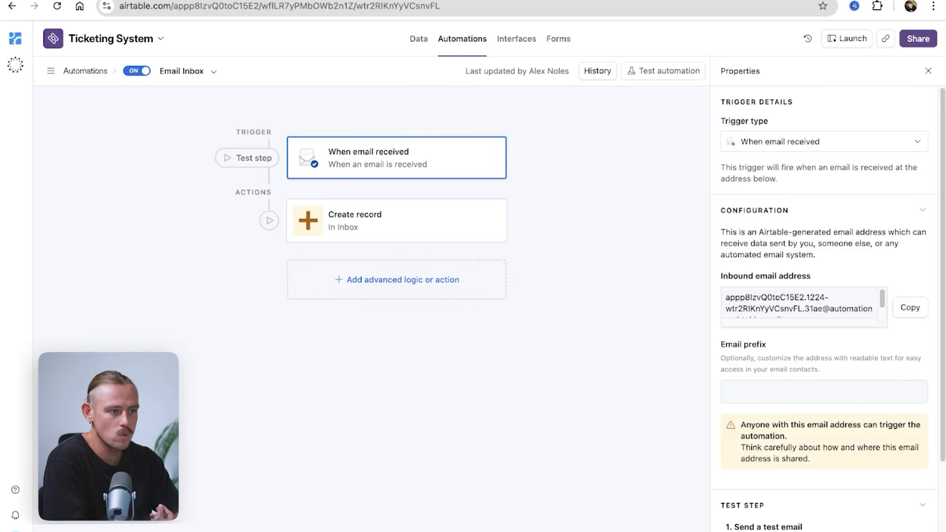
pyautogui.click(51, 71)
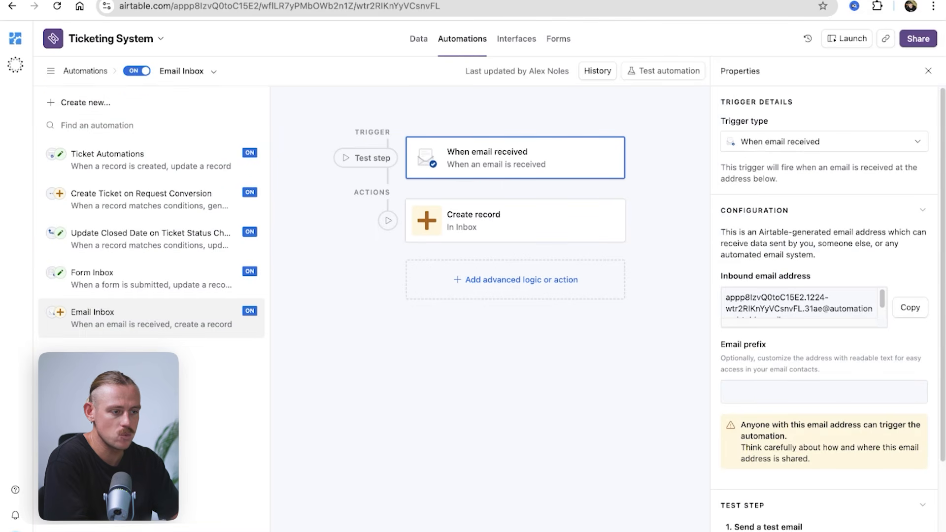
pyautogui.click(166, 286)
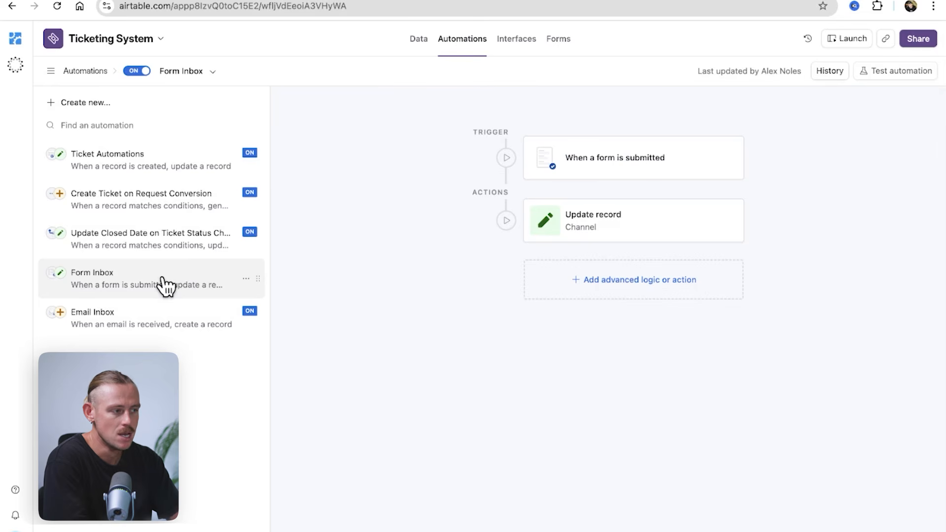
pyautogui.click(663, 157)
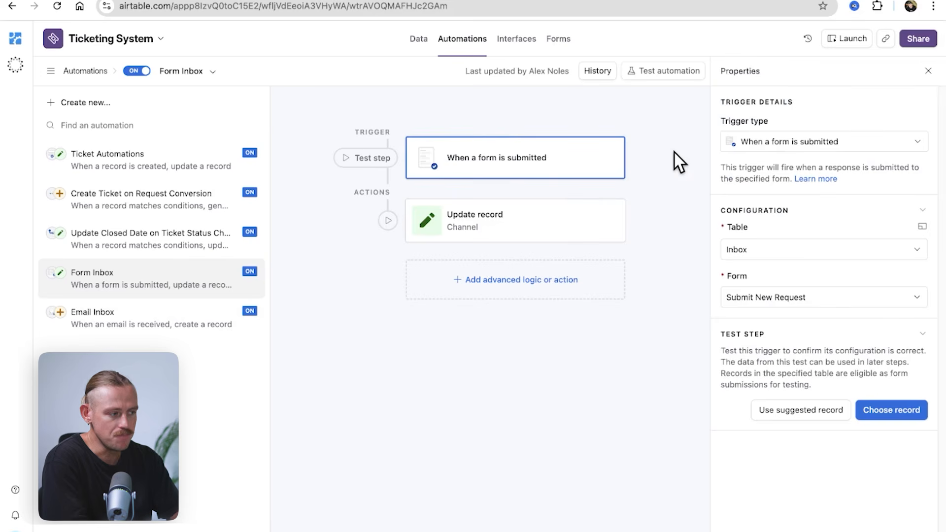
pyautogui.click(562, 217)
pyautogui.scroll(-1, 824, 315)
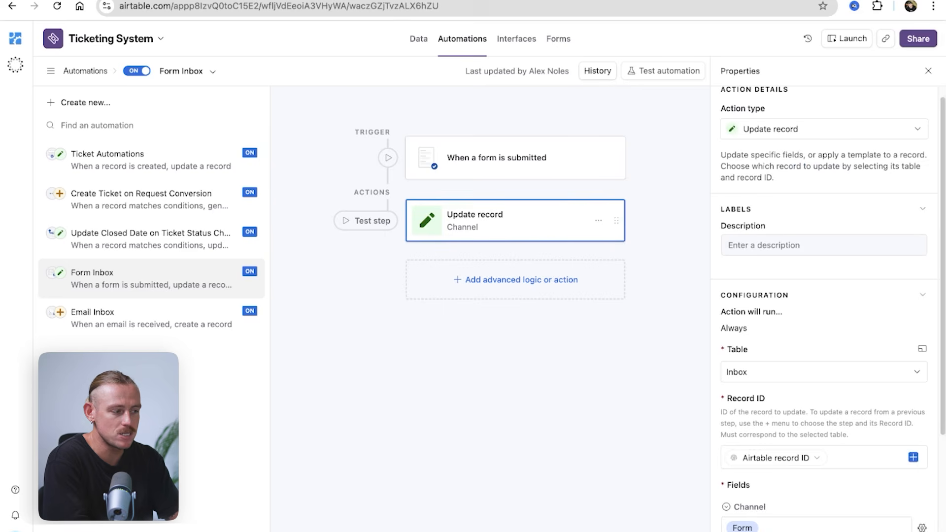
pyautogui.scroll(-3, 828, 309)
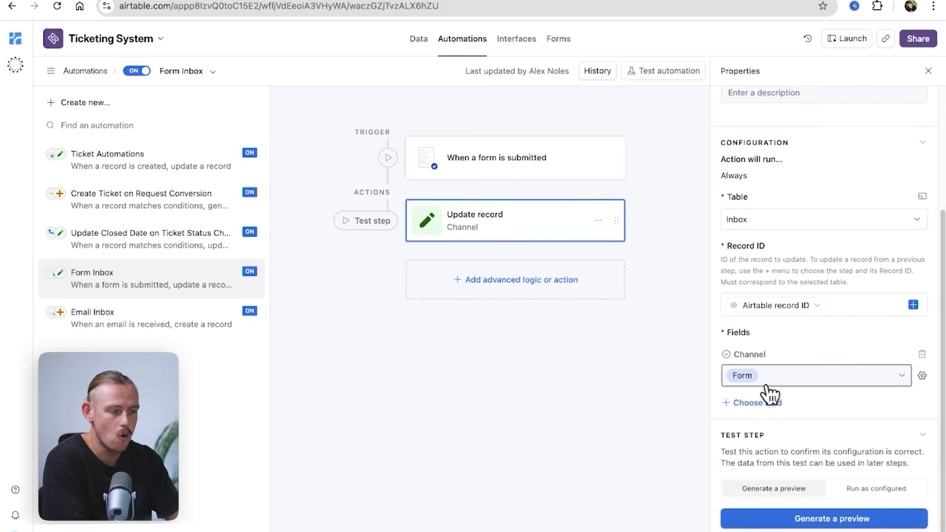
# - Inspect the Email Inbox automation and the Subject, Message and Channel fields of its Create record action
pyautogui.click(180, 328)
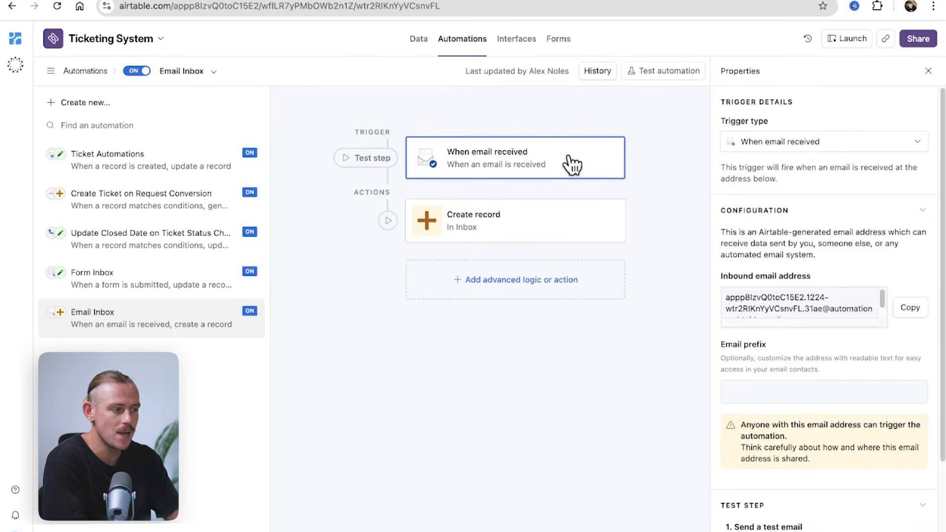
pyautogui.click(553, 235)
pyautogui.scroll(-3, 803, 387)
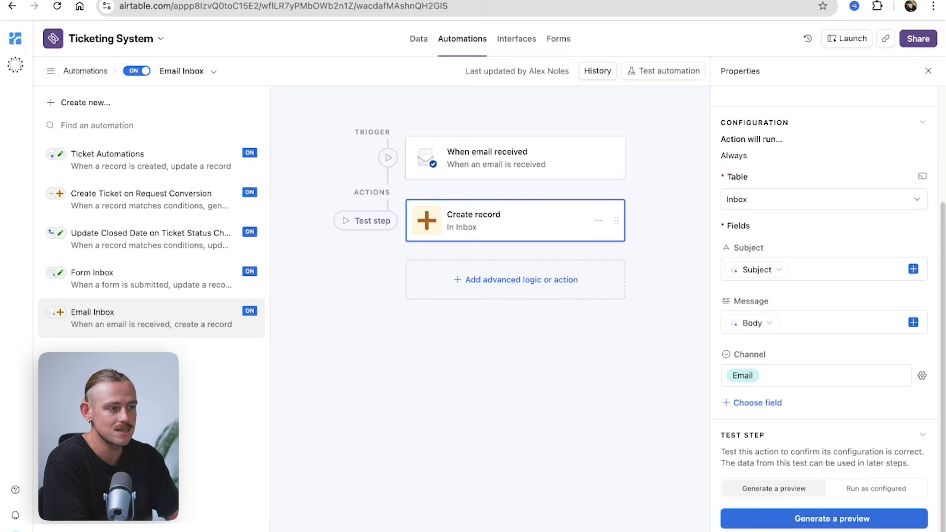
# - Review the Inbox table's Channel and Type fields, the Contacts table, and the Status of the first Inbox request
pyautogui.click(418, 42)
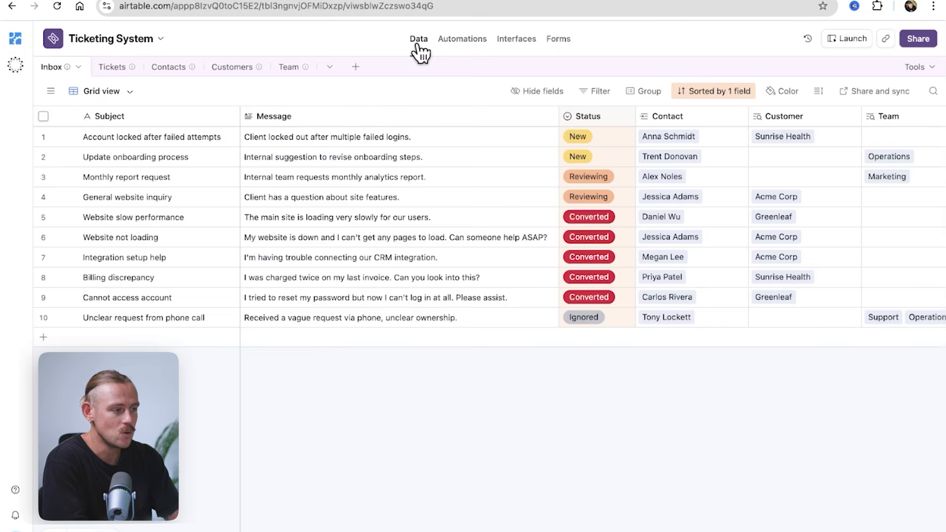
pyautogui.hscroll(10, 64, 238)
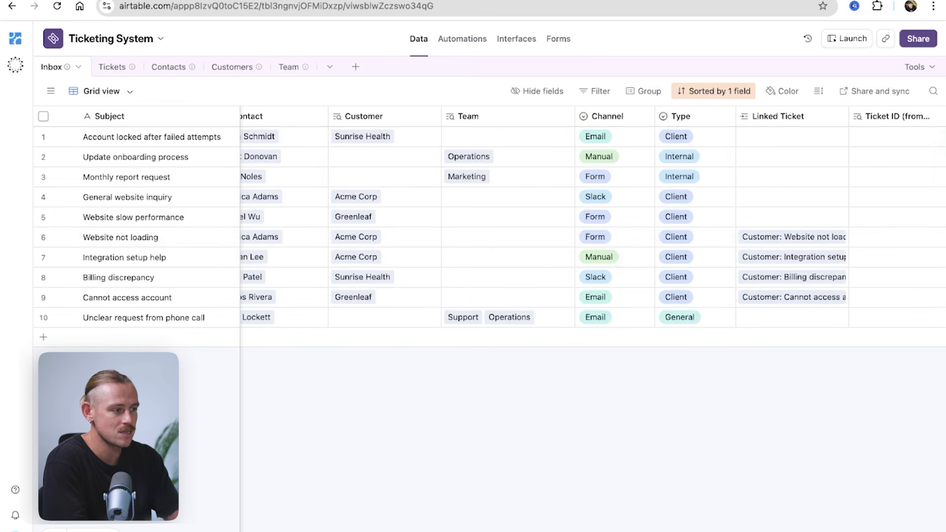
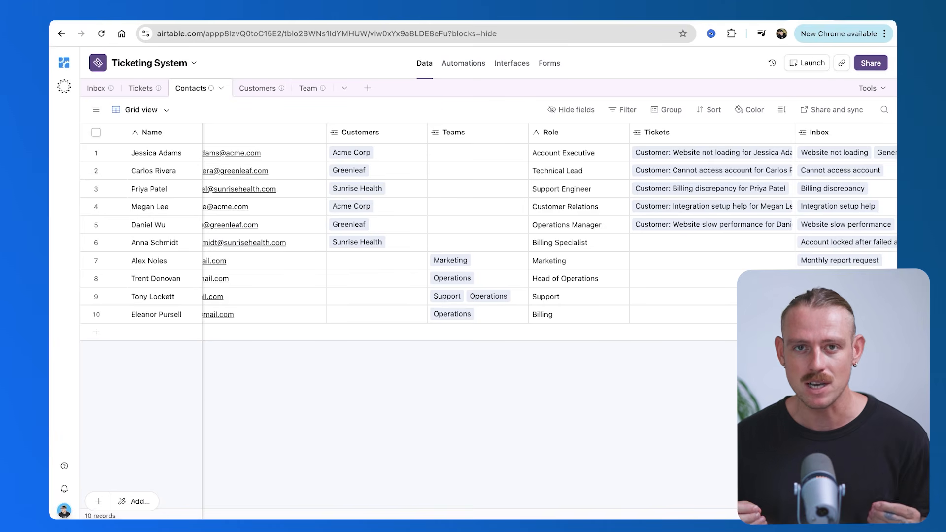
pyautogui.hscroll(-2, 549, 225)
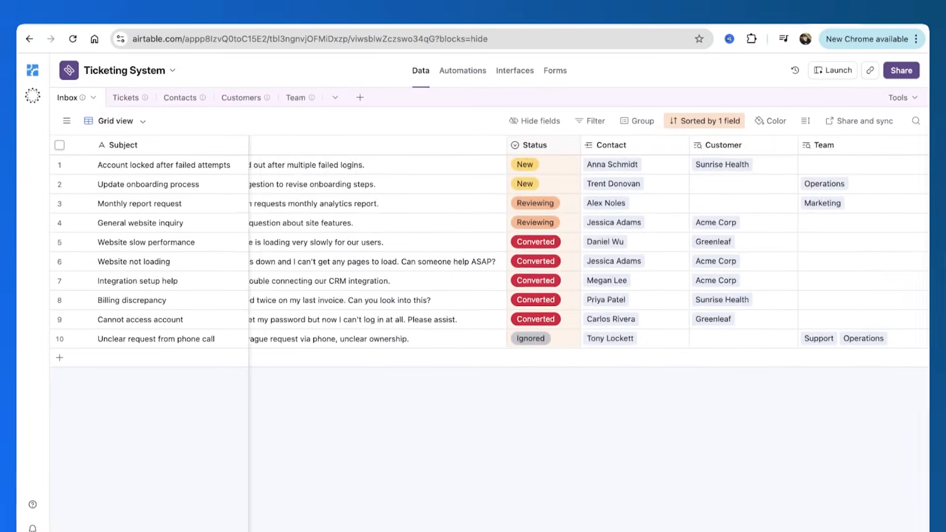
pyautogui.hscroll(5, 493, 246)
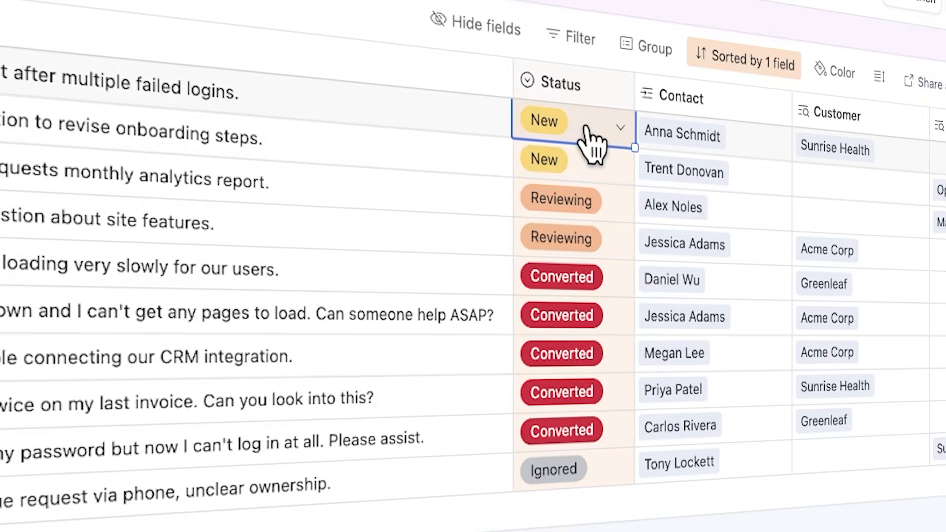
pyautogui.click(588, 129)
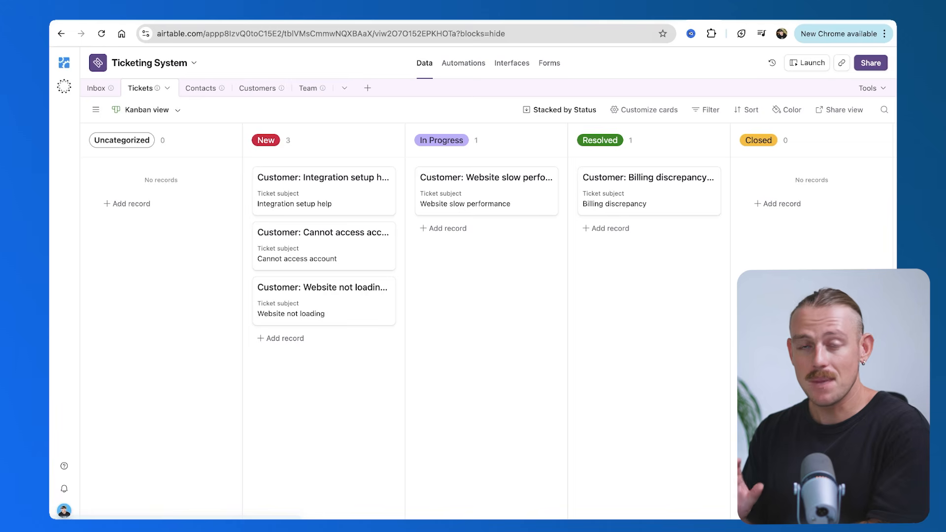
# - Inspect the Create Ticket on Request Conversion automation's matching-conditions trigger and its Create record action
pyautogui.click(462, 64)
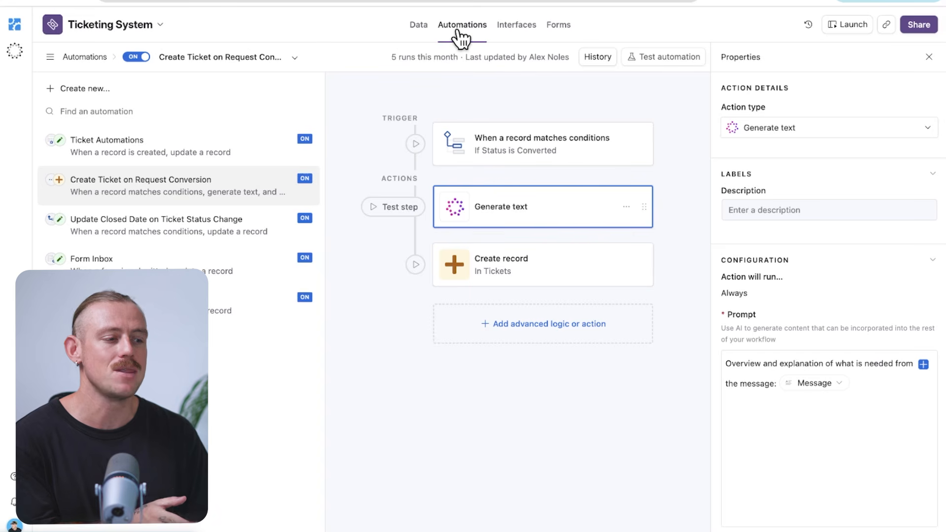
pyautogui.click(596, 153)
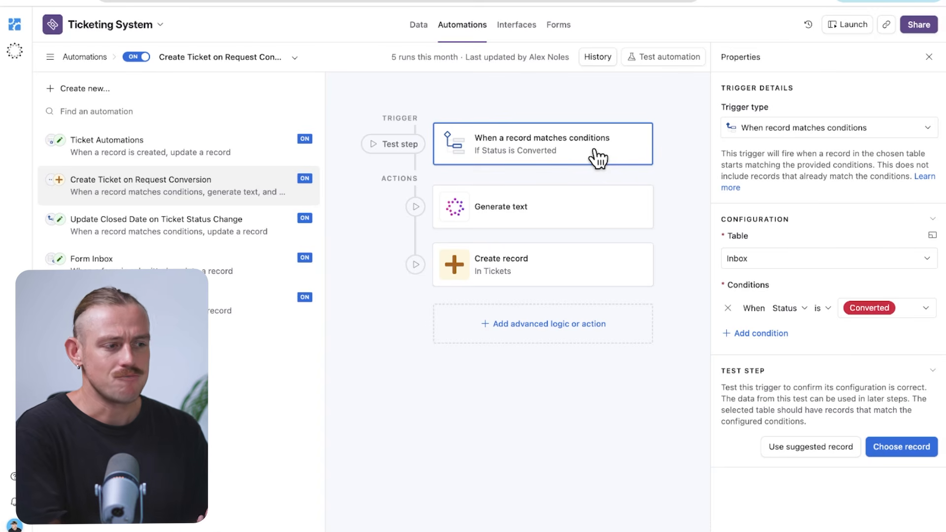
pyautogui.click(579, 263)
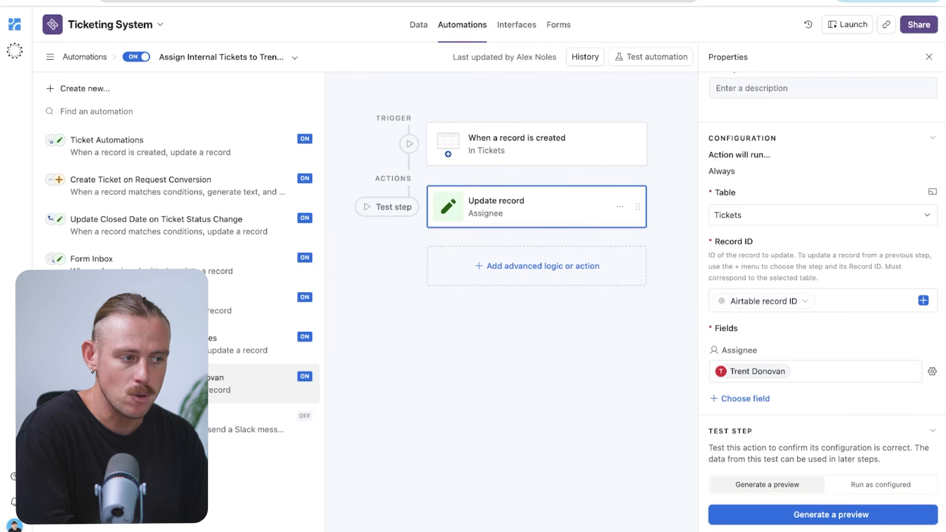
# - Inspect the Notify High Priority Tickets automation's trigger and the Create record action of Create Ticket on Request Conversion
pyautogui.click(251, 427)
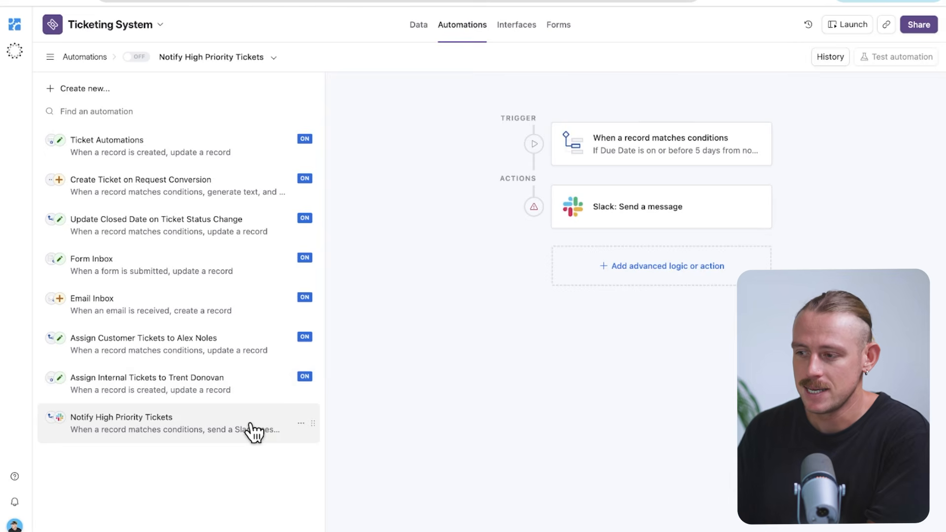
pyautogui.click(612, 155)
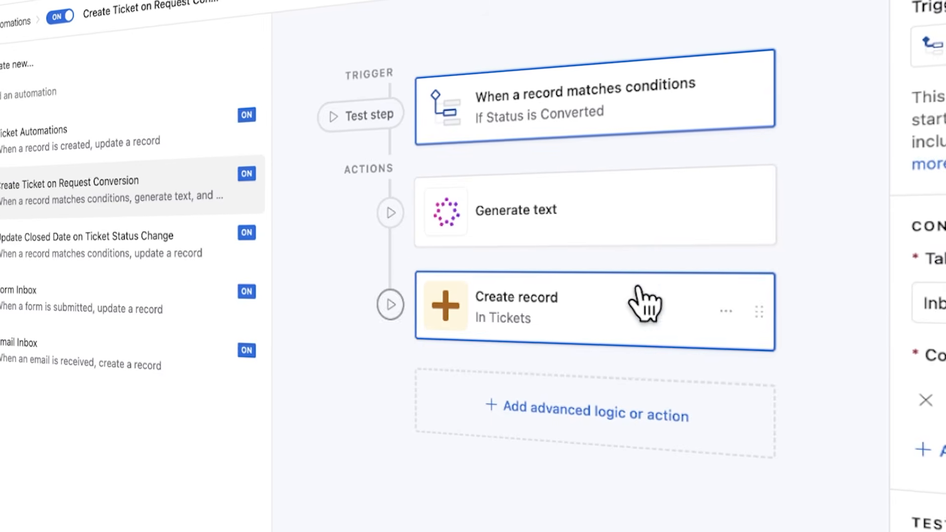
pyautogui.click(636, 303)
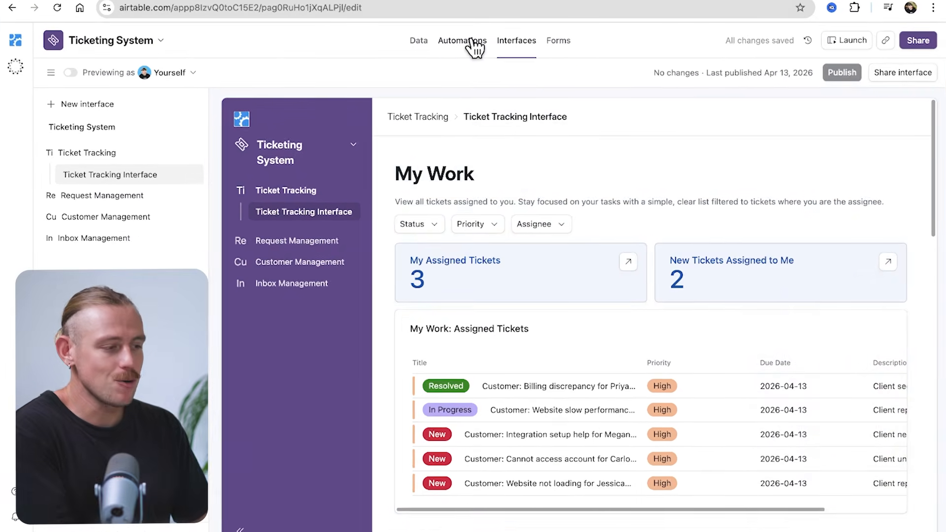
# - Set the New Lead Slack Message automation to trigger when a Tickets record's Status is Resolved, and add a Send email action
pyautogui.click(471, 49)
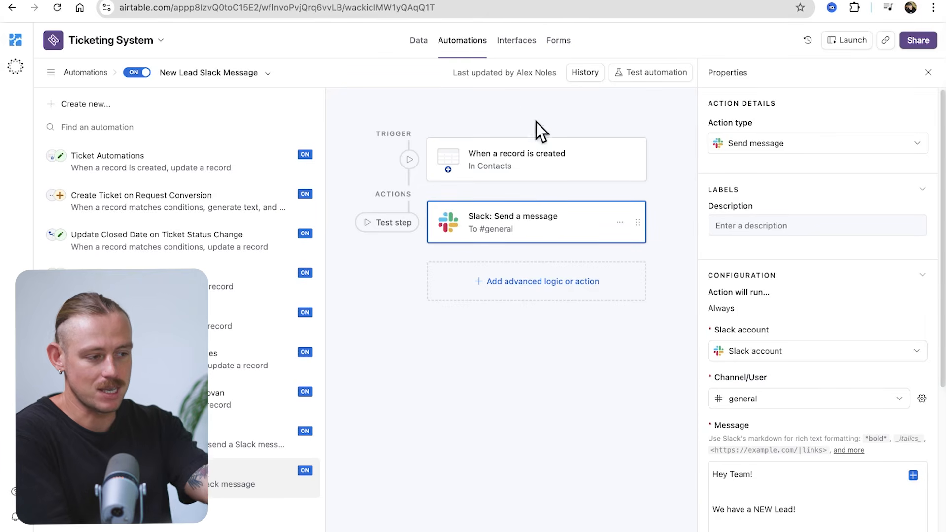
pyautogui.click(586, 179)
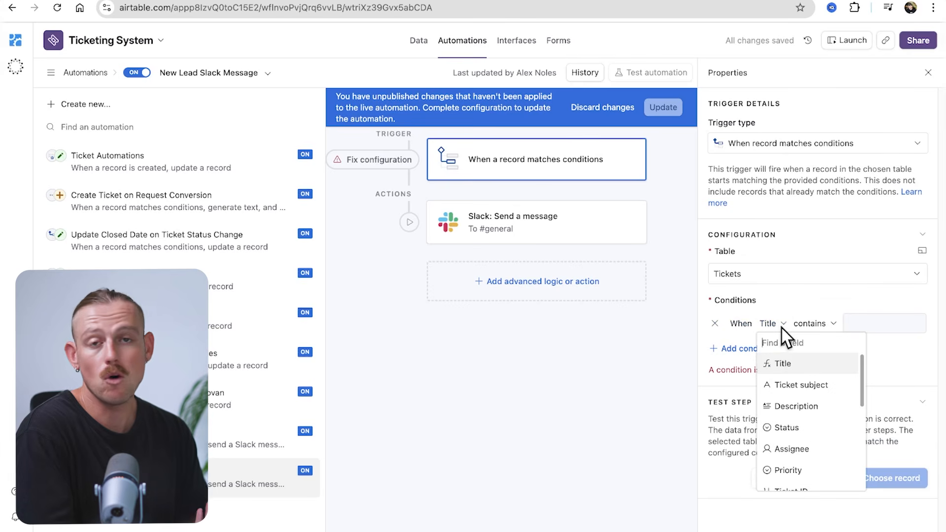
pyautogui.click(787, 427)
pyautogui.click(861, 326)
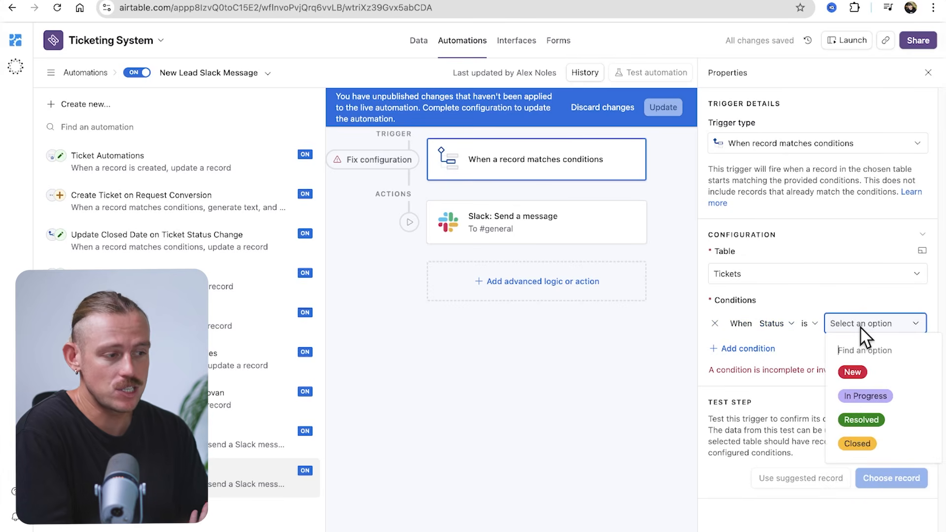
pyautogui.click(863, 420)
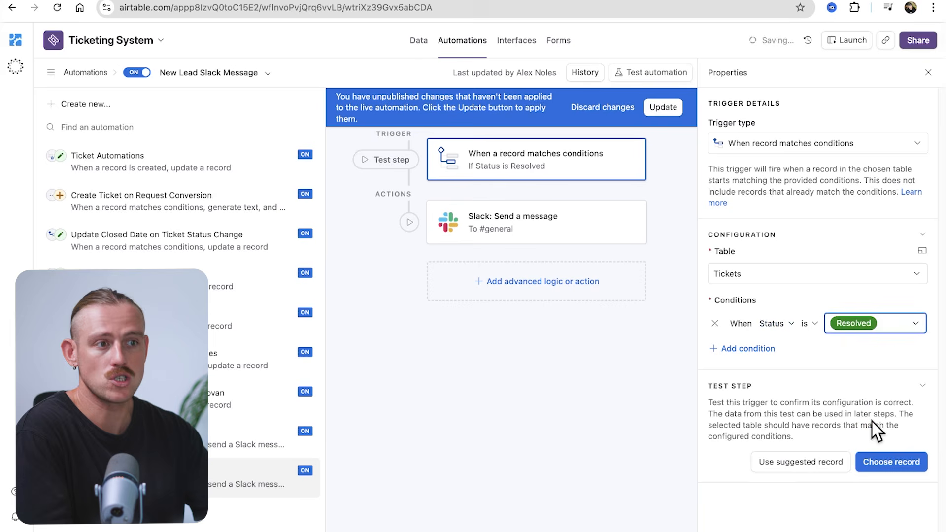
pyautogui.click(631, 295)
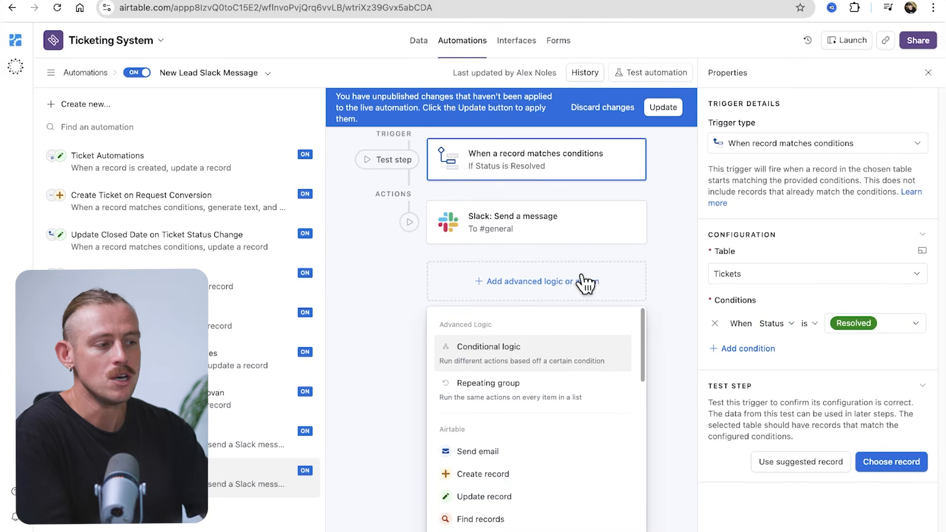
pyautogui.click(514, 453)
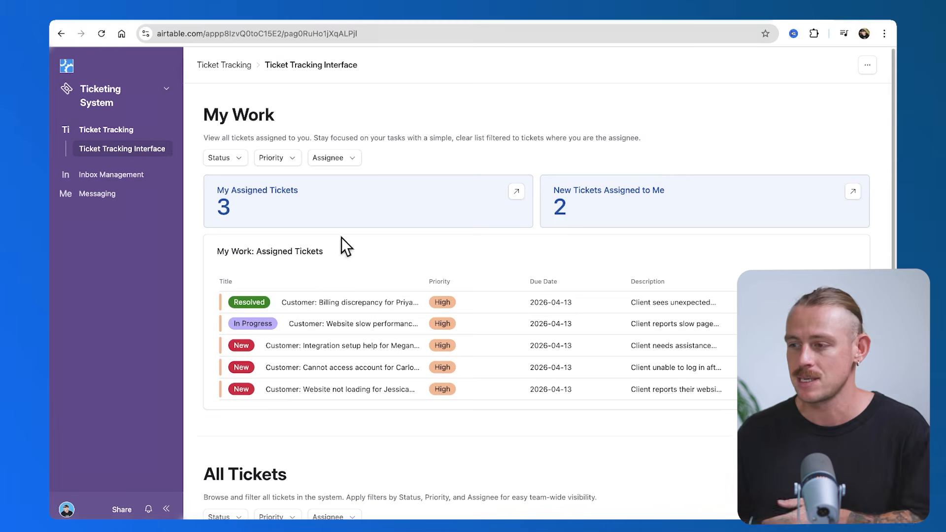
# - Review the Inbox Management, Communication and Messaging pages of the published Ticketing System interface
pyautogui.click(125, 176)
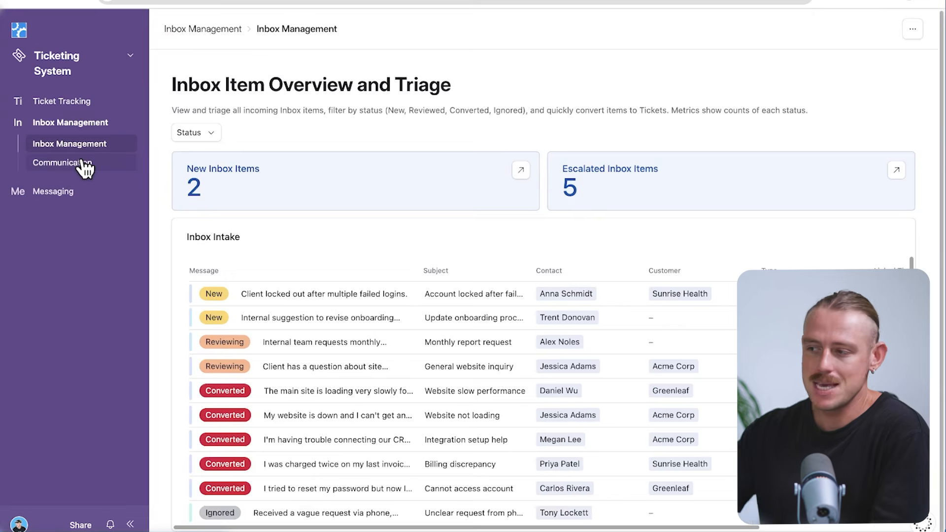
pyautogui.click(85, 169)
pyautogui.click(72, 192)
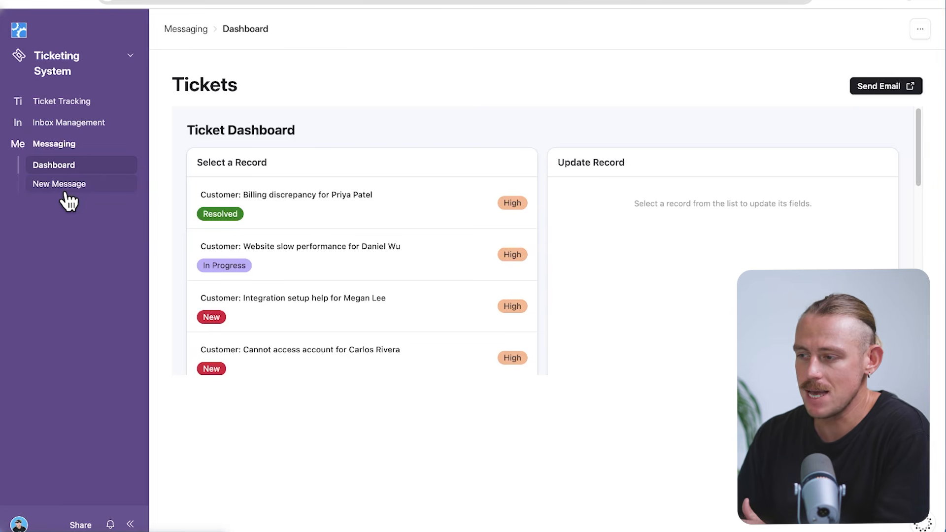
# - Return to the Ticket Tracking Interface and view the options of the My Work Assignee filter
pyautogui.click(71, 107)
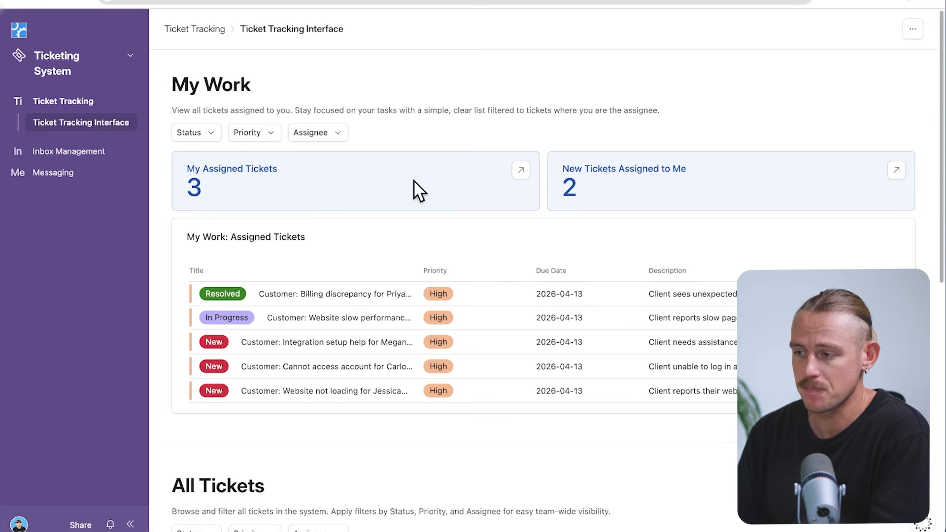
pyautogui.click(348, 138)
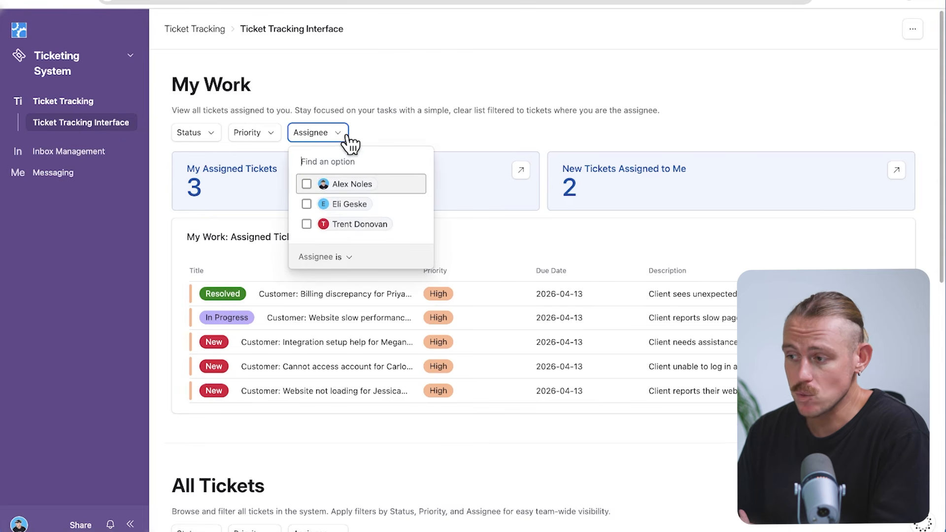
pyautogui.click(348, 138)
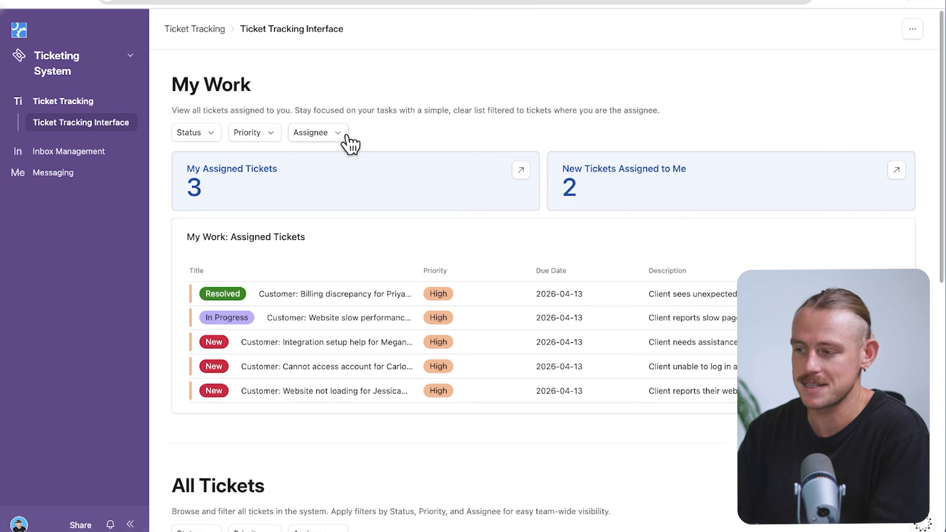
# - View the billing discrepancy ticket's update fields in the Messaging dashboard and open the New Message page
pyautogui.click(64, 173)
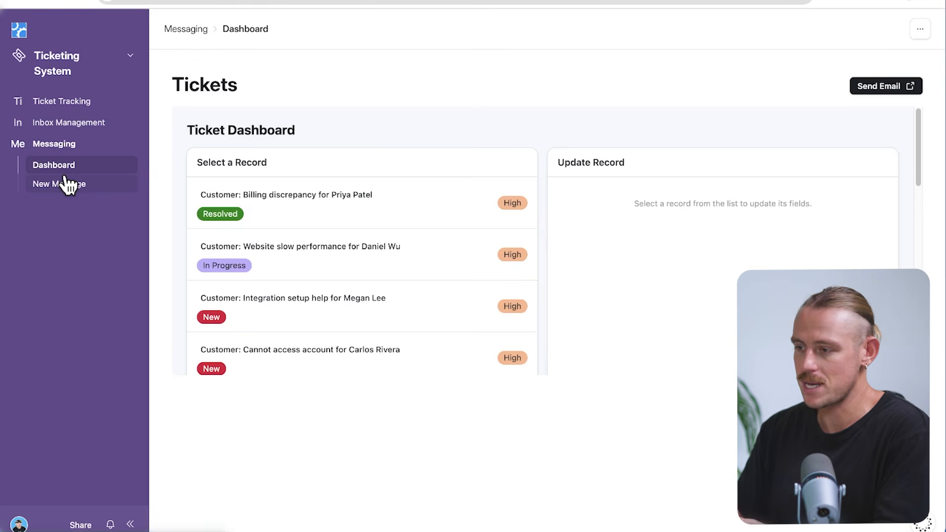
pyautogui.click(325, 206)
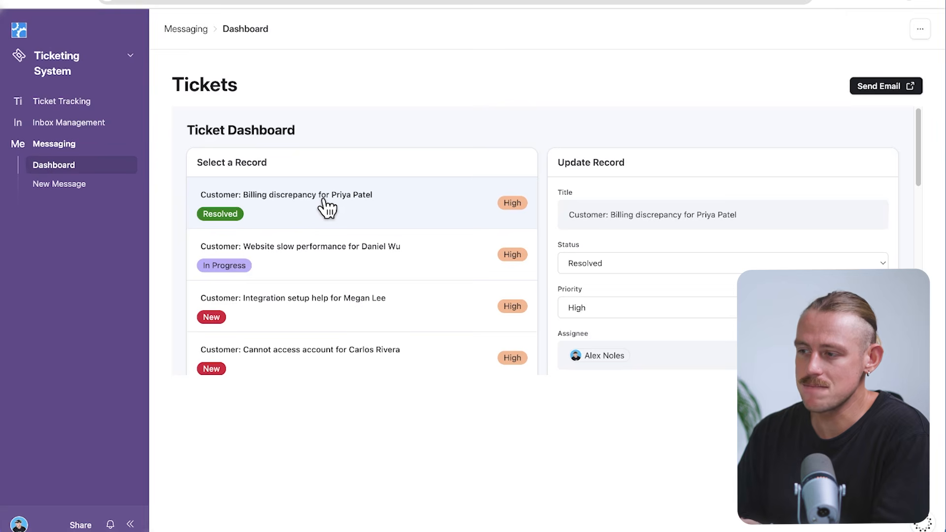
pyautogui.click(325, 206)
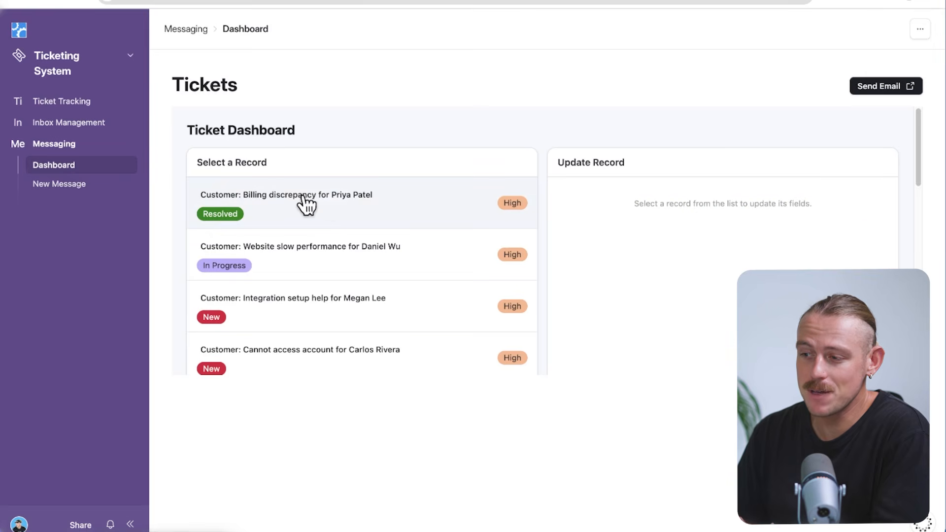
pyautogui.click(68, 184)
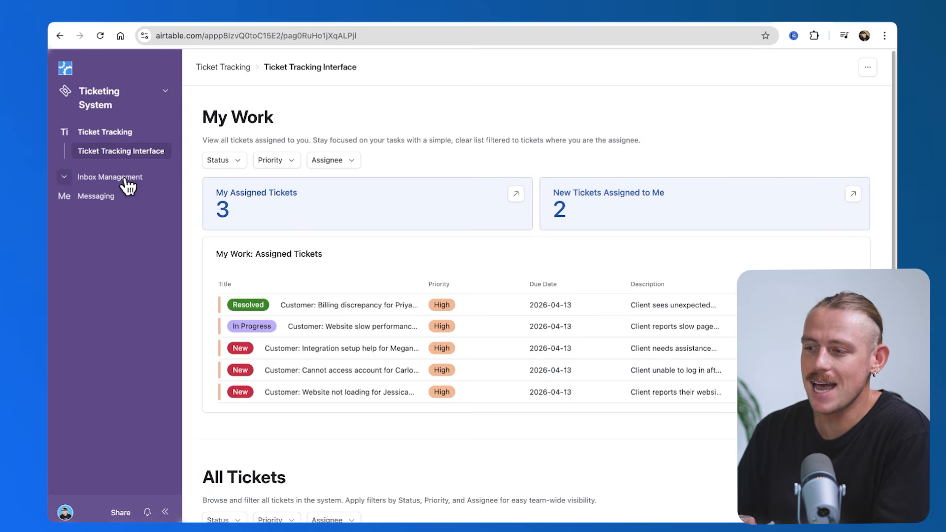
# - Select all records in Inbox Management's New Inbox list and open the billing discrepancy ticket in the Ticket Dashboard
pyautogui.click(126, 185)
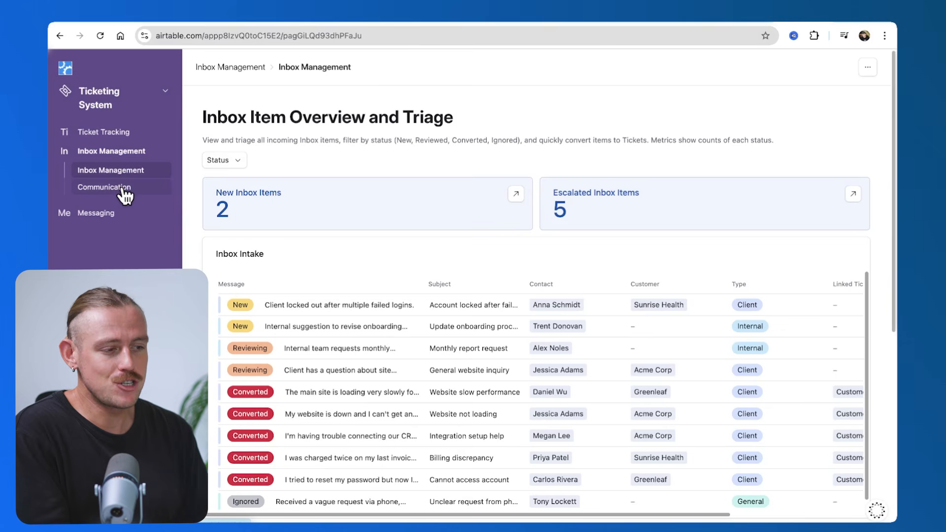
pyautogui.scroll(-6, 216, 286)
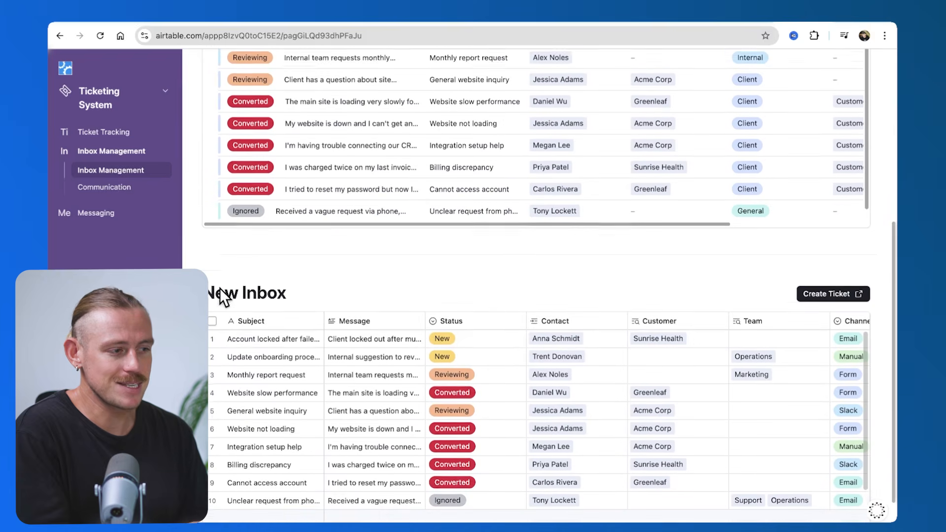
pyautogui.click(212, 321)
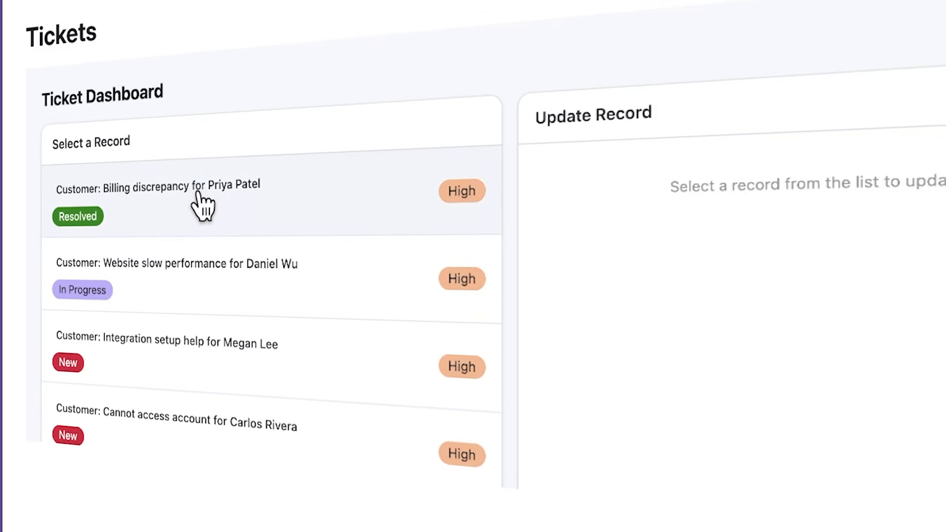
pyautogui.click(199, 192)
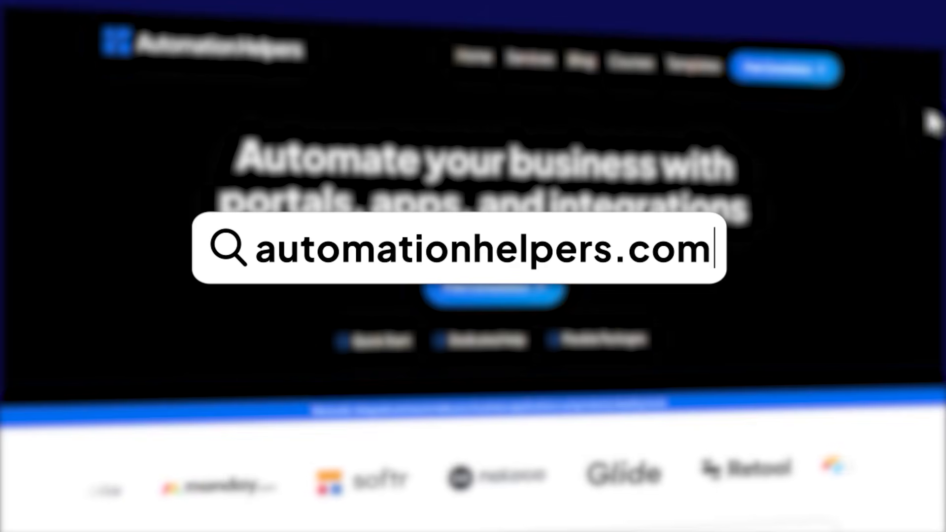
# - Switch to the Automation Helpers website and open its free consultation form
pyautogui.click(787, 66)
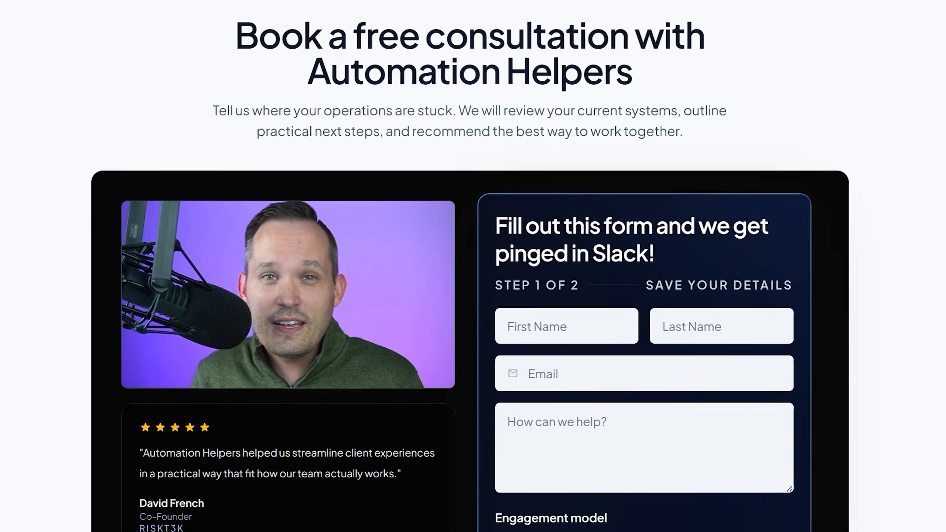